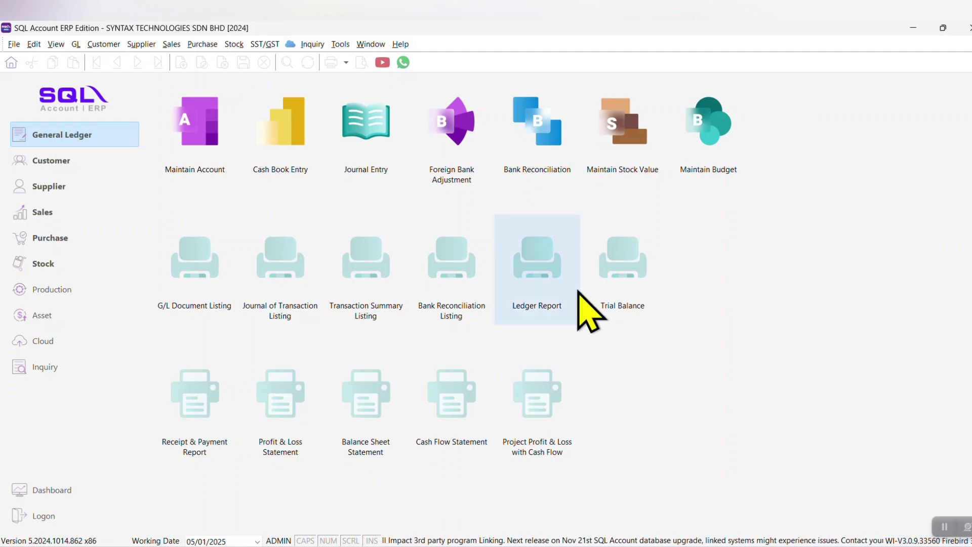
Step: Open the Maintain Customer list showing all 50 customers
left_click(87, 159)
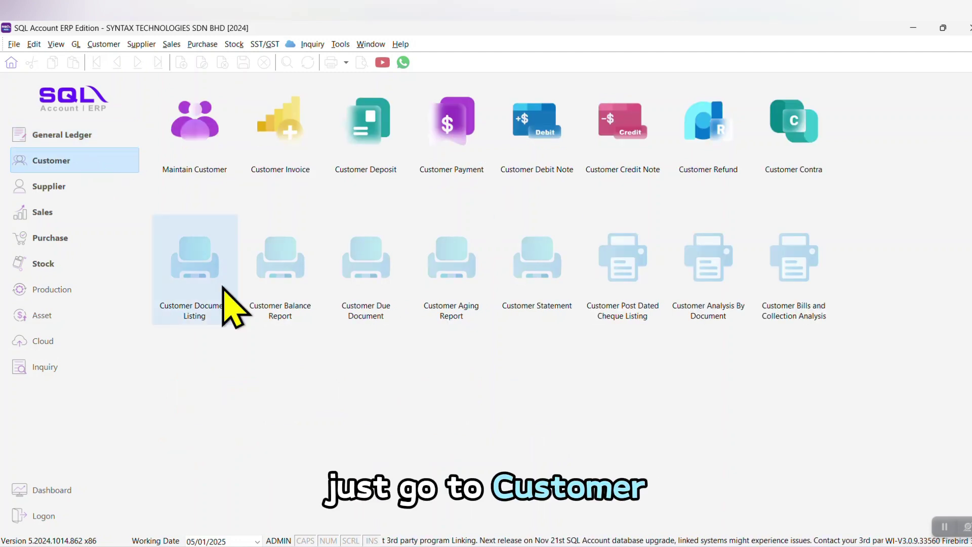
left_click(192, 133)
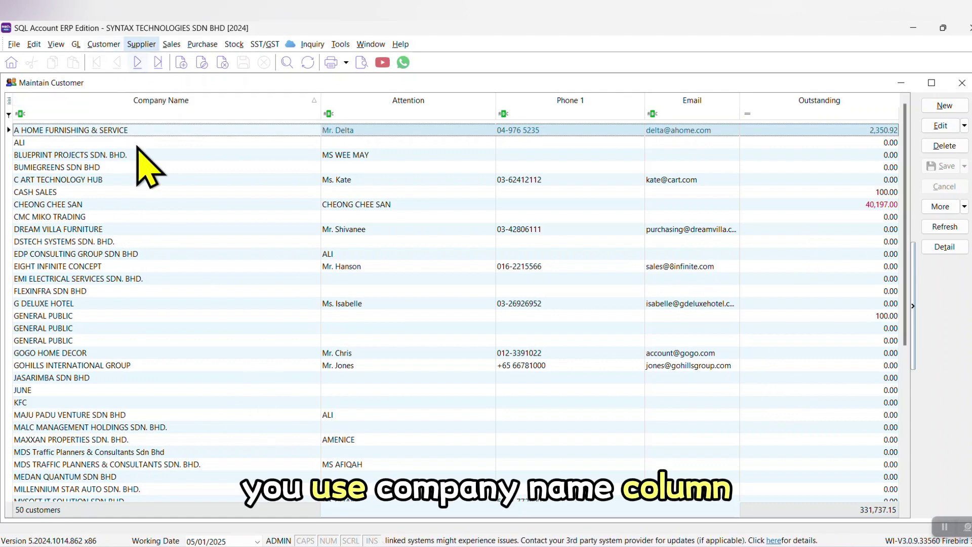
left_click(80, 114)
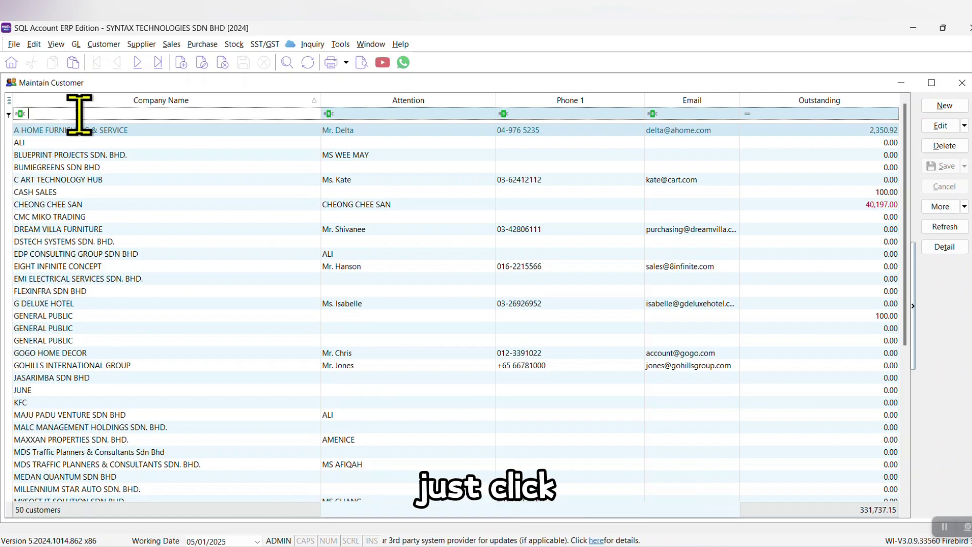
type("ot")
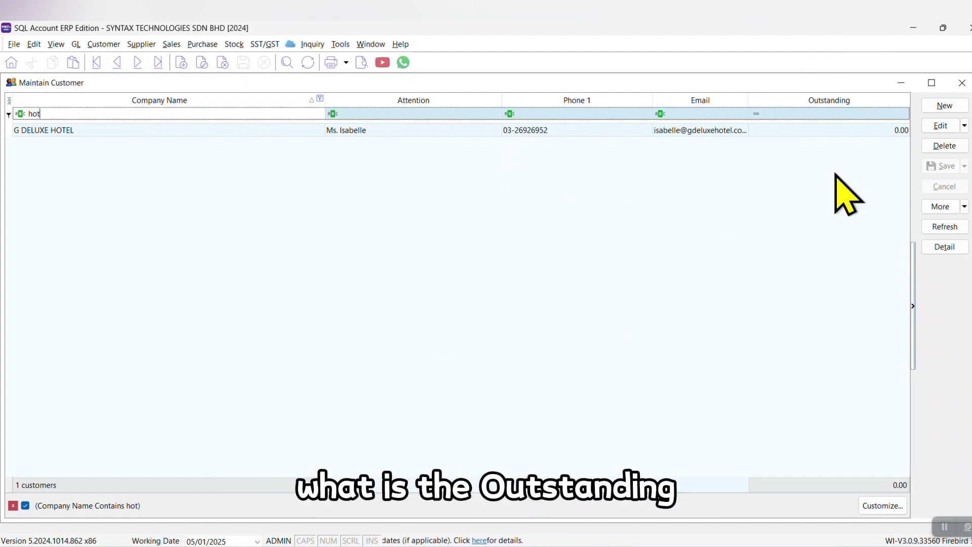
key("BackSpace")
key("BackSpace")
key("BackSpace")
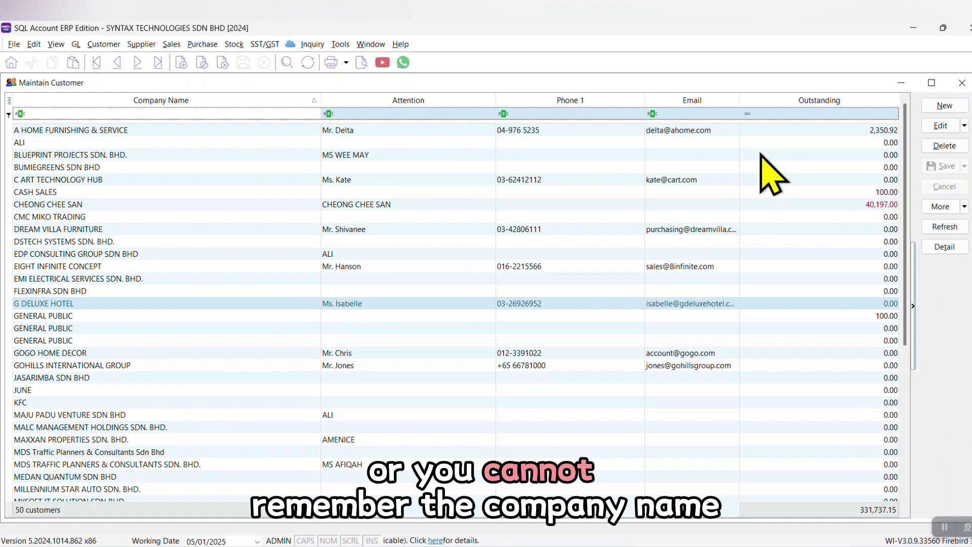
left_click(567, 113)
type("523")
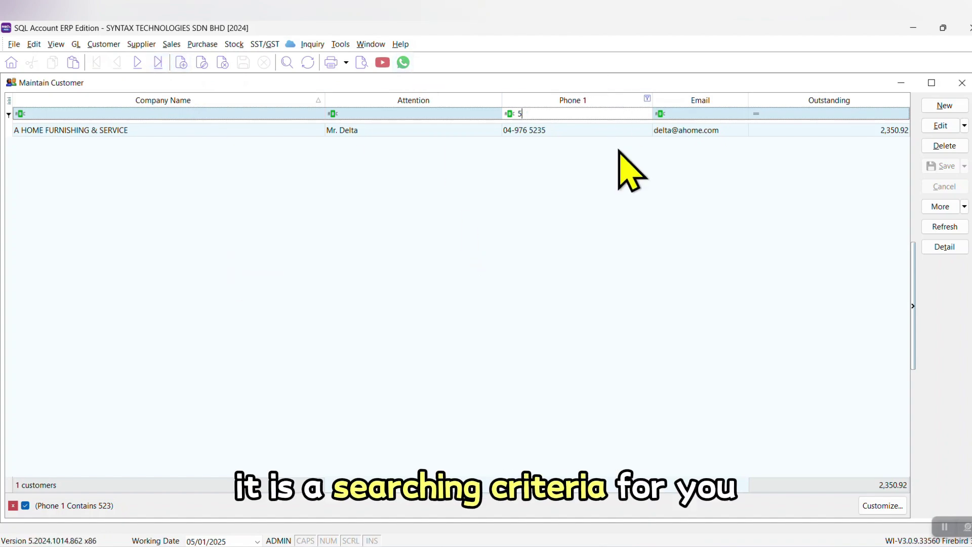
key("BackSpace")
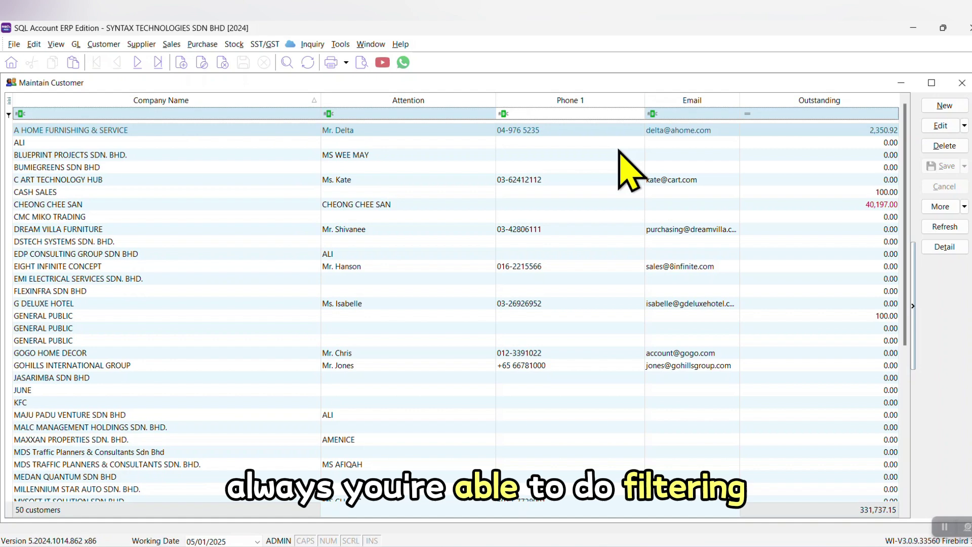
left_click(748, 114)
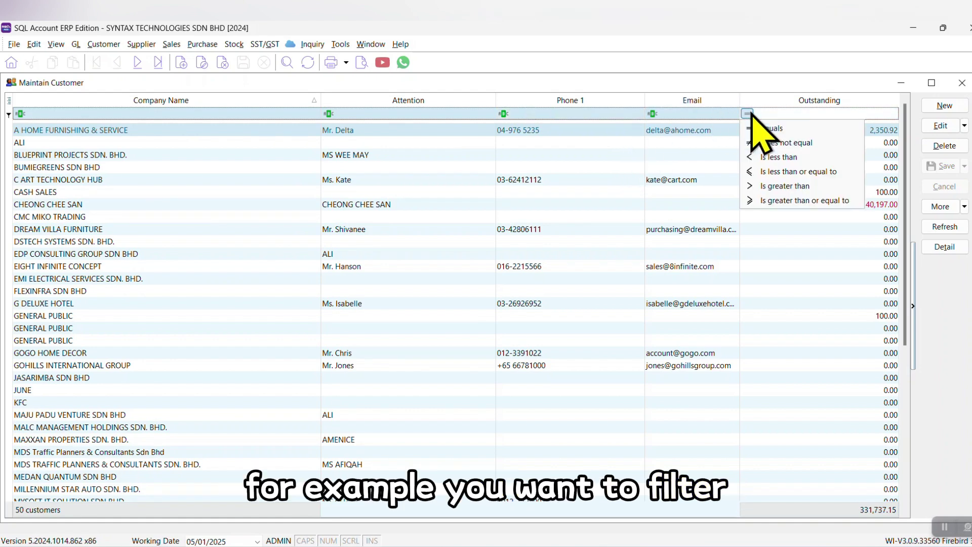
left_click(772, 185)
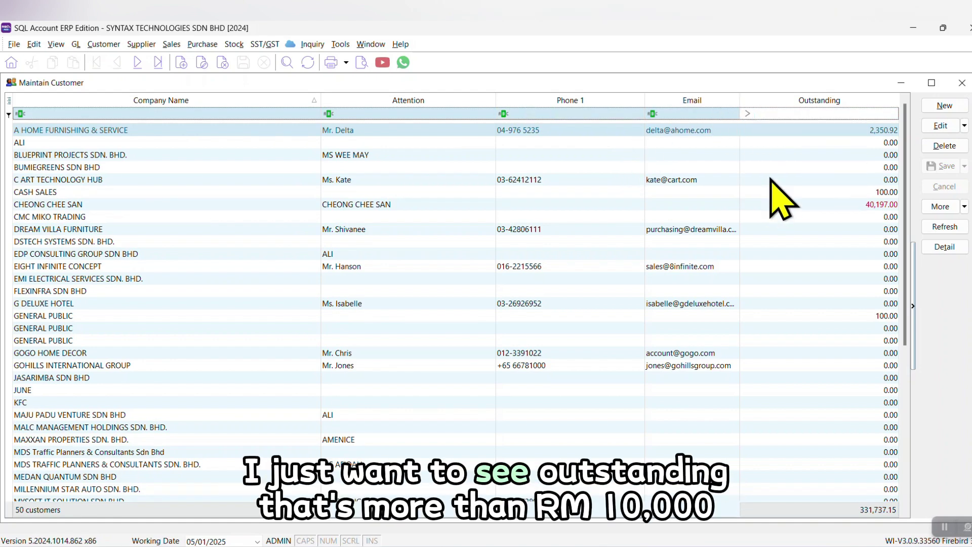
left_click(792, 113)
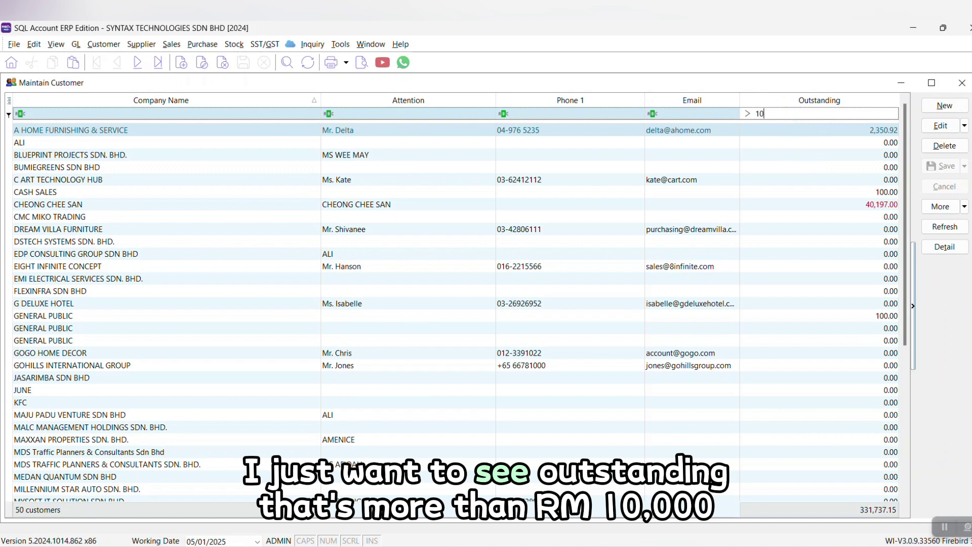
key("Return")
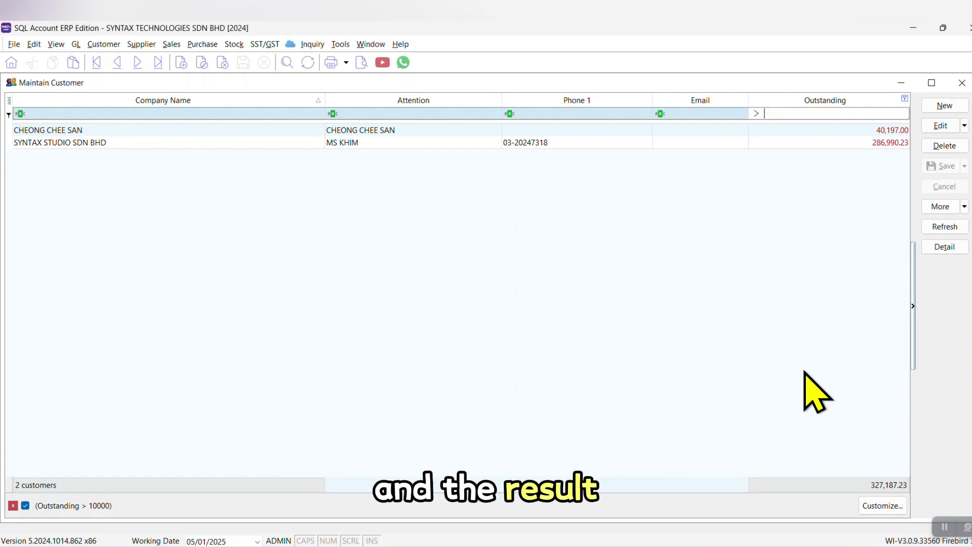
key("BackSpace")
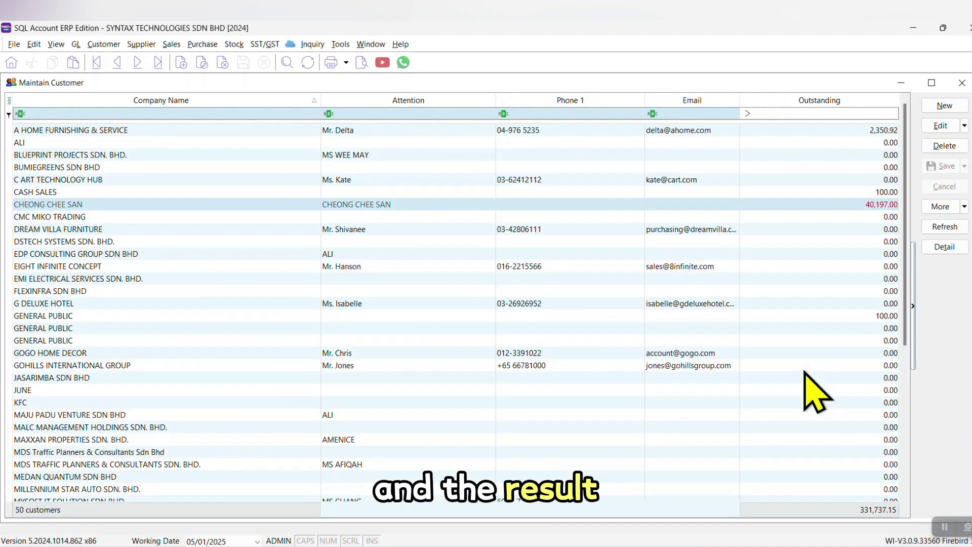
right_click(373, 101)
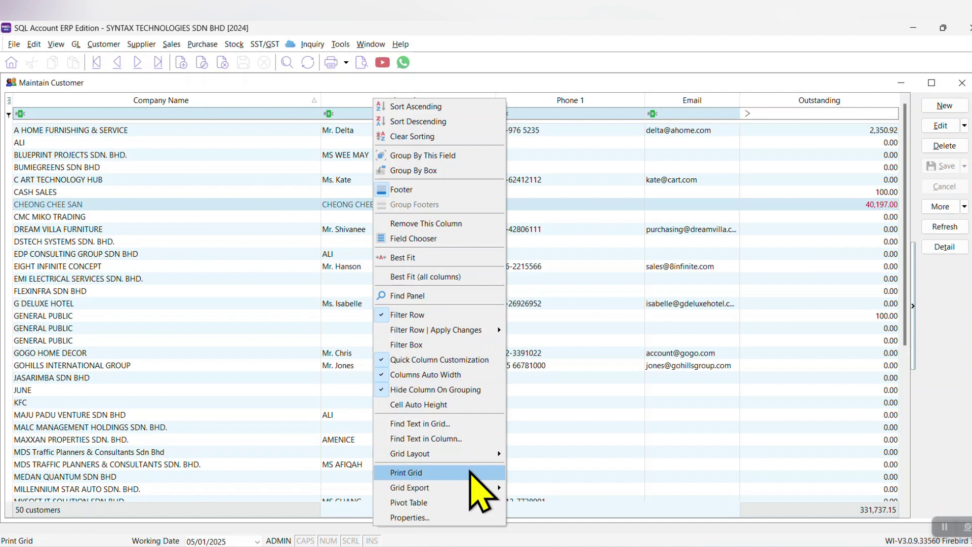
mouse_move(446, 488)
left_click(552, 499)
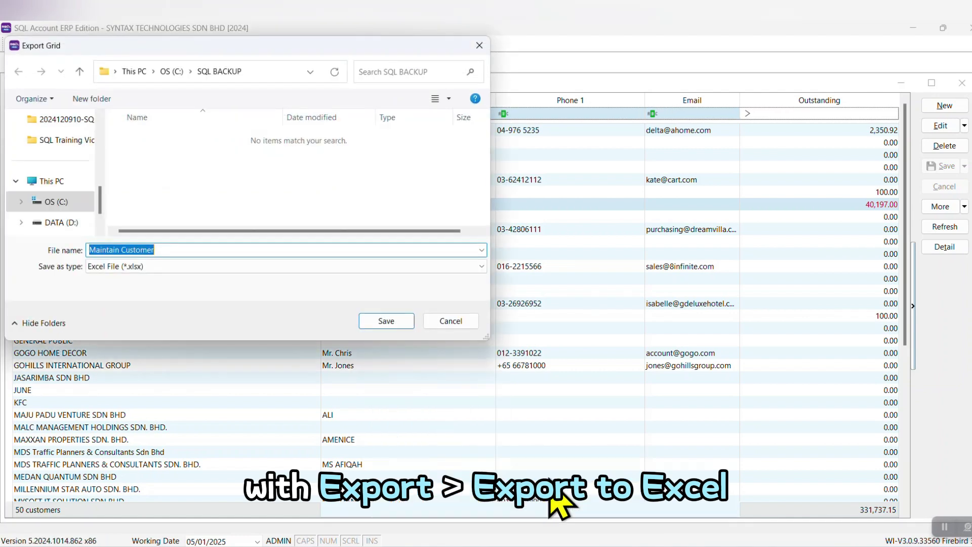
left_click(457, 314)
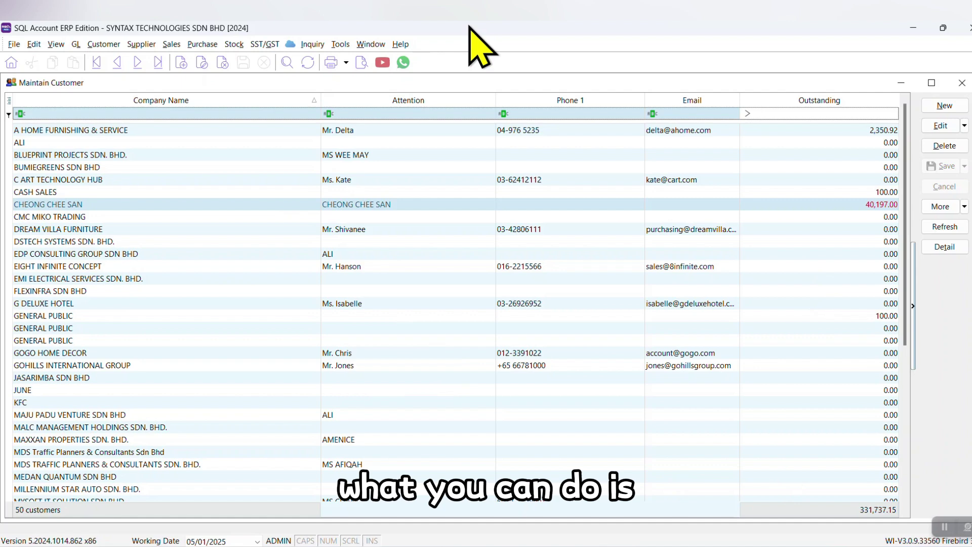
right_click(538, 97)
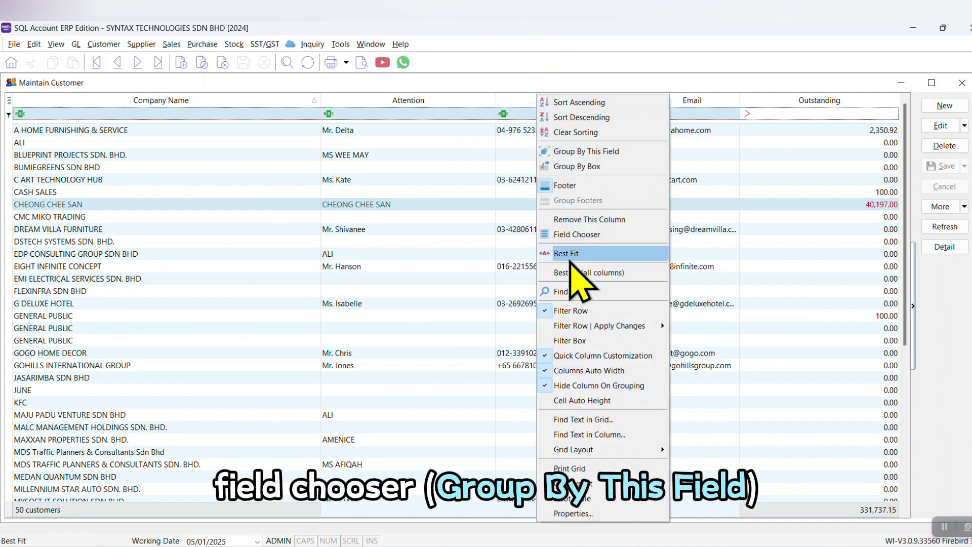
left_click(567, 234)
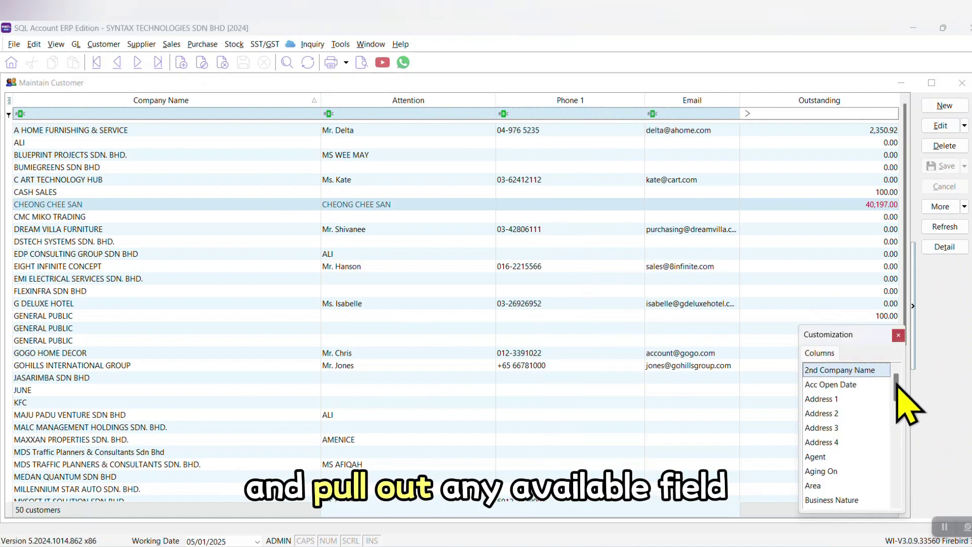
left_click_drag(897, 385, 900, 430)
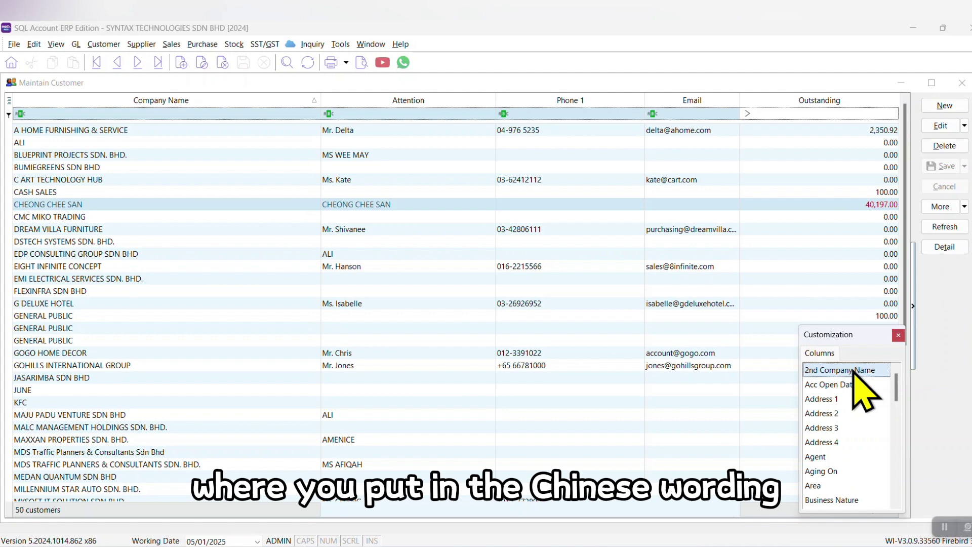
left_click_drag(854, 370, 317, 109)
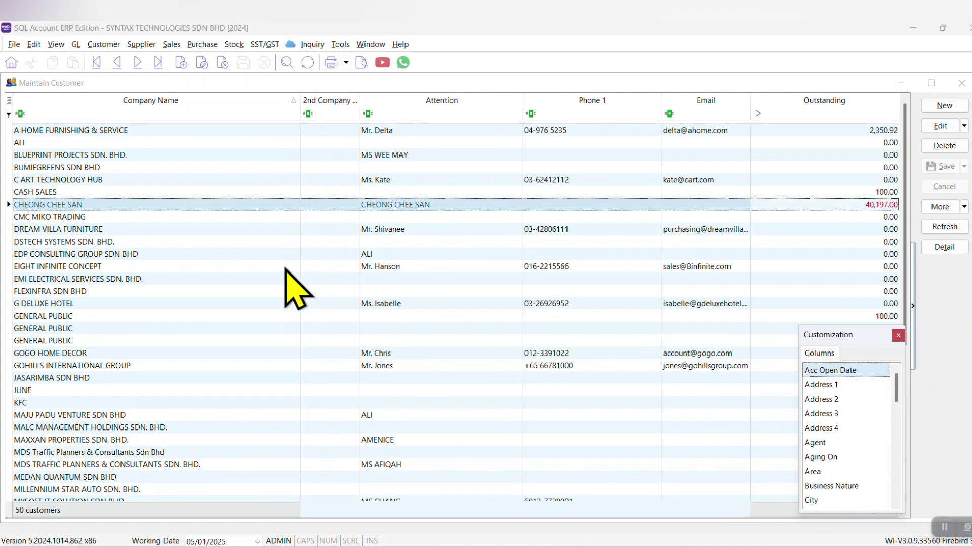
right_click(326, 103)
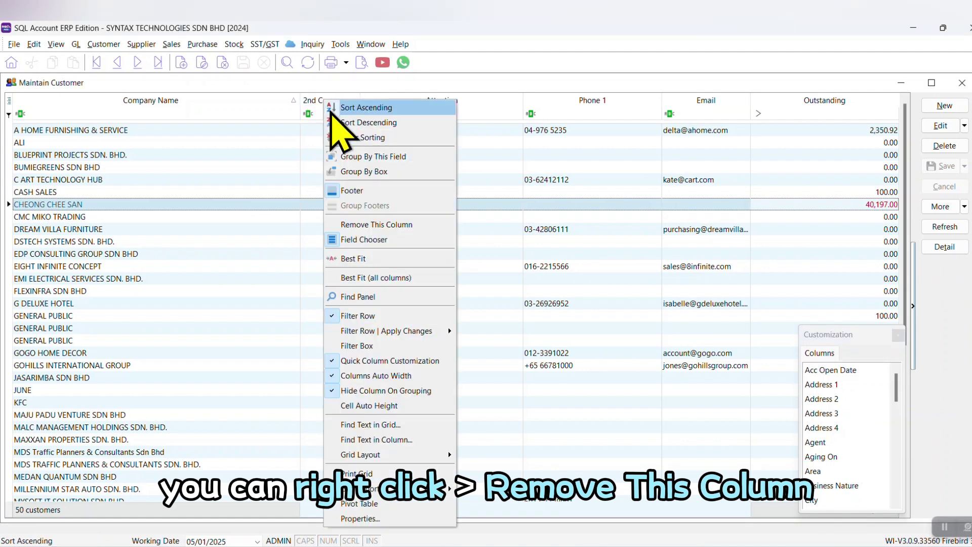
left_click(349, 224)
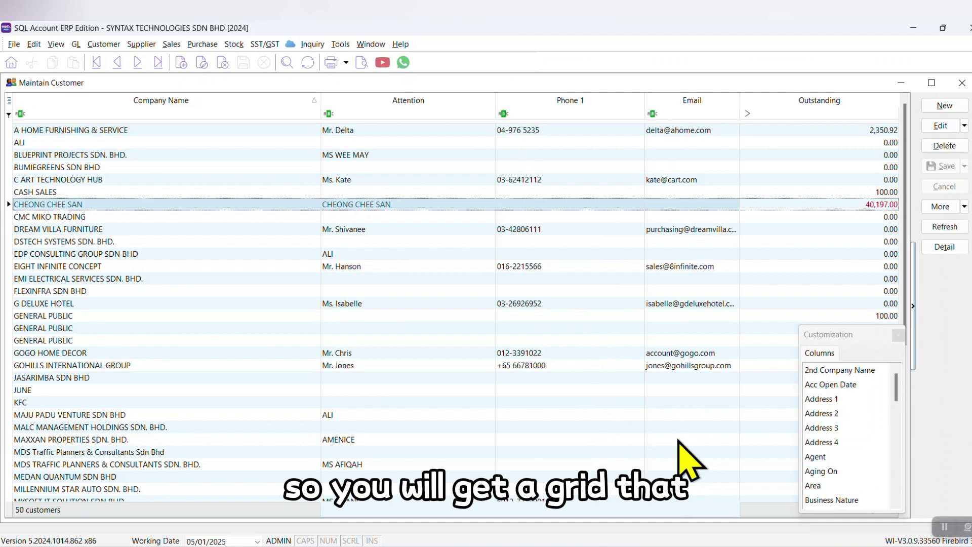
key("Escape")
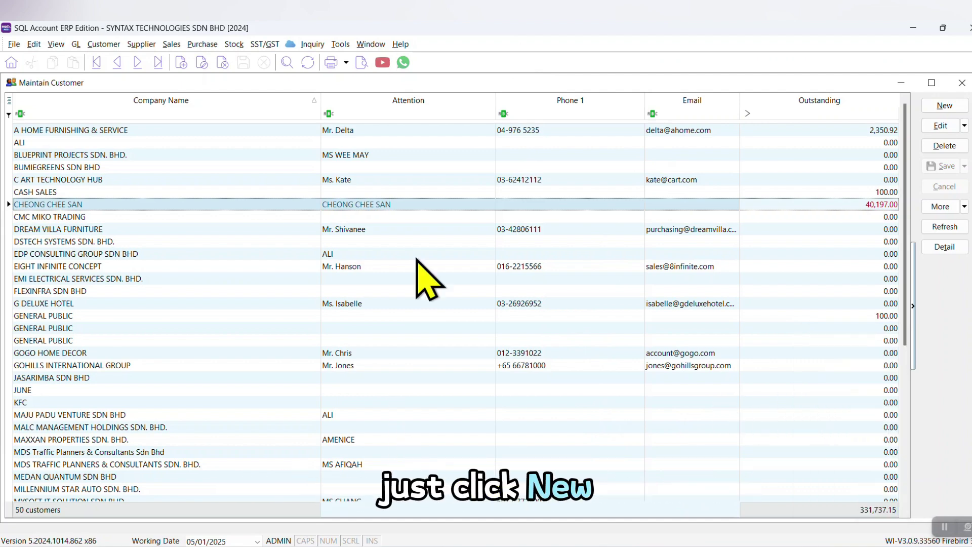
Step: Create a new customer named SYNTAX STUDIO SDN BHD and fill its Reg. No. from the lookup match
left_click(952, 108)
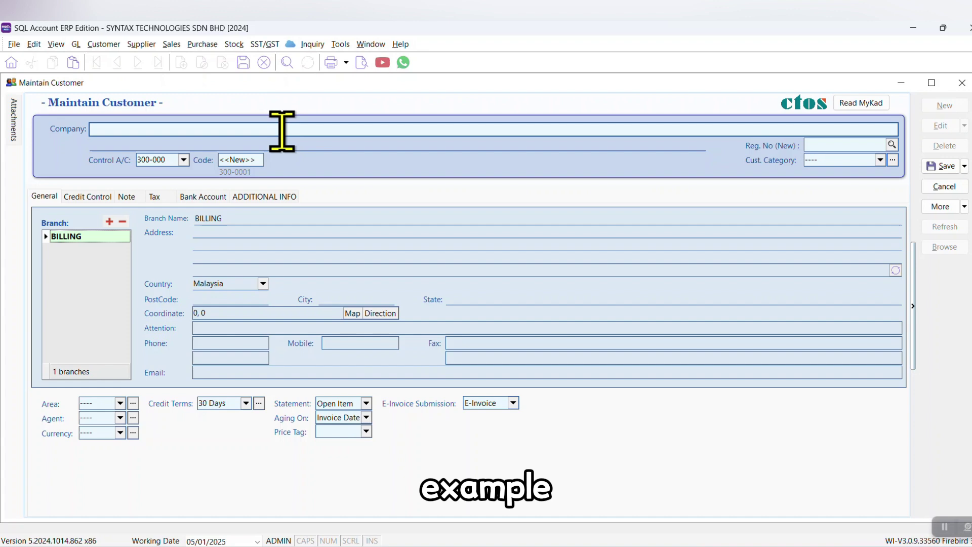
type("SYNTAX STUDIO SDN BHD")
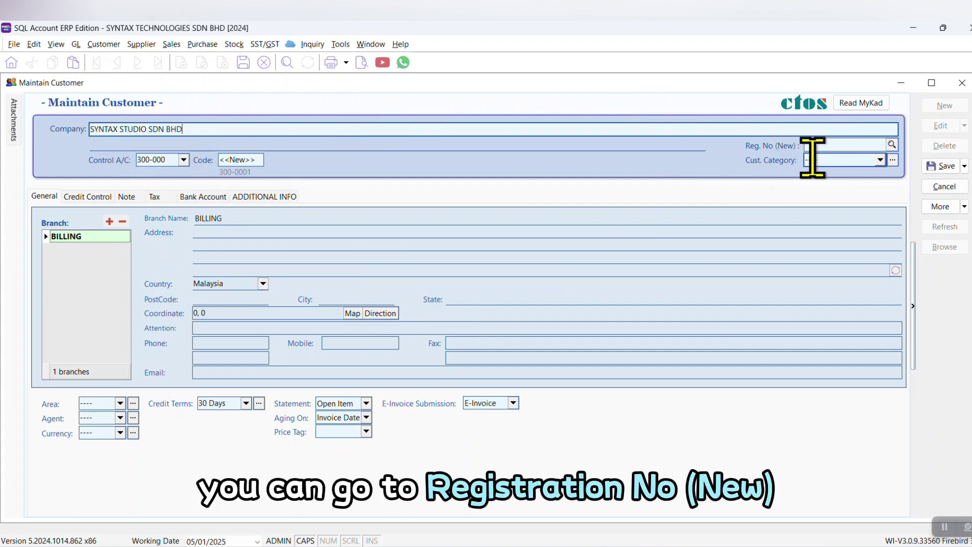
left_click(892, 145)
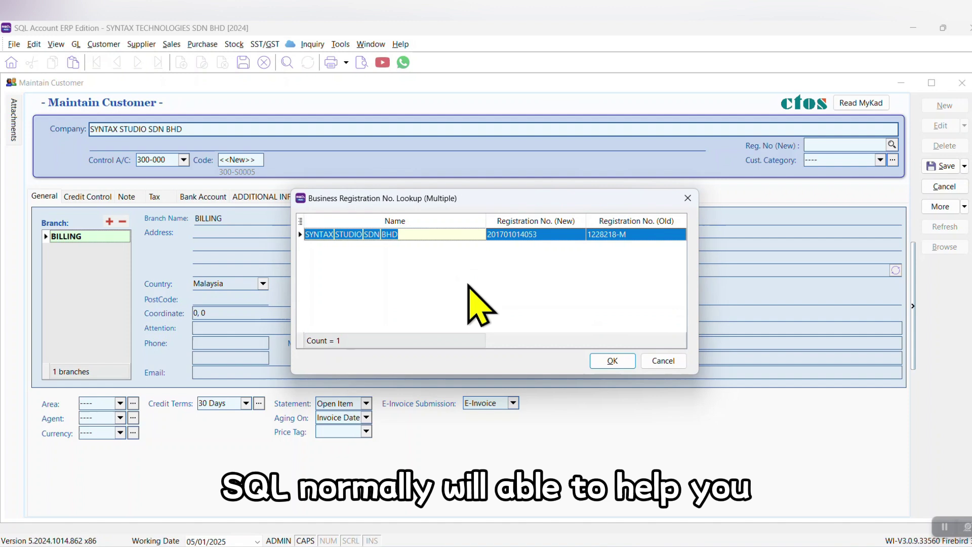
left_click(612, 360)
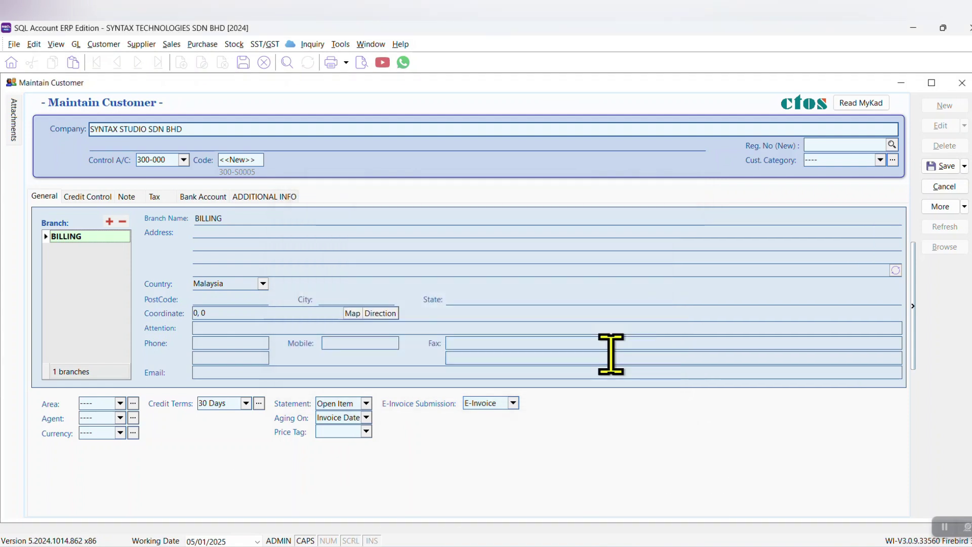
left_click(156, 196)
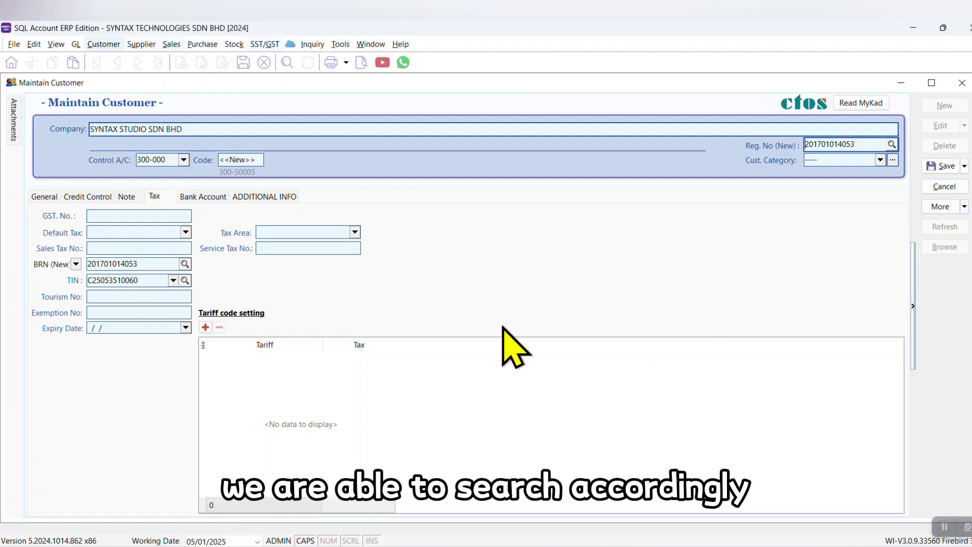
left_click(44, 196)
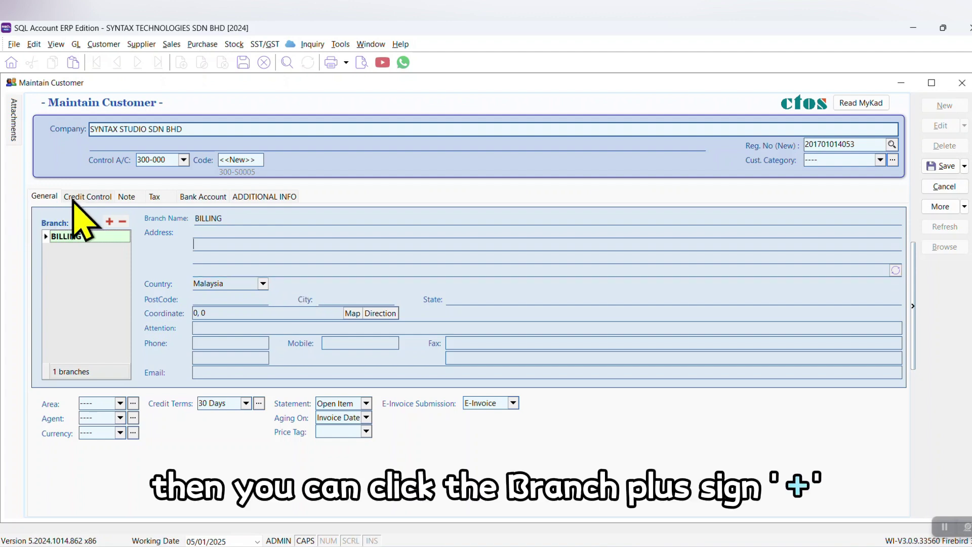
Step: Add two customer branches named JOHOR BRANCH and CEO HOUSE
left_click(109, 222)
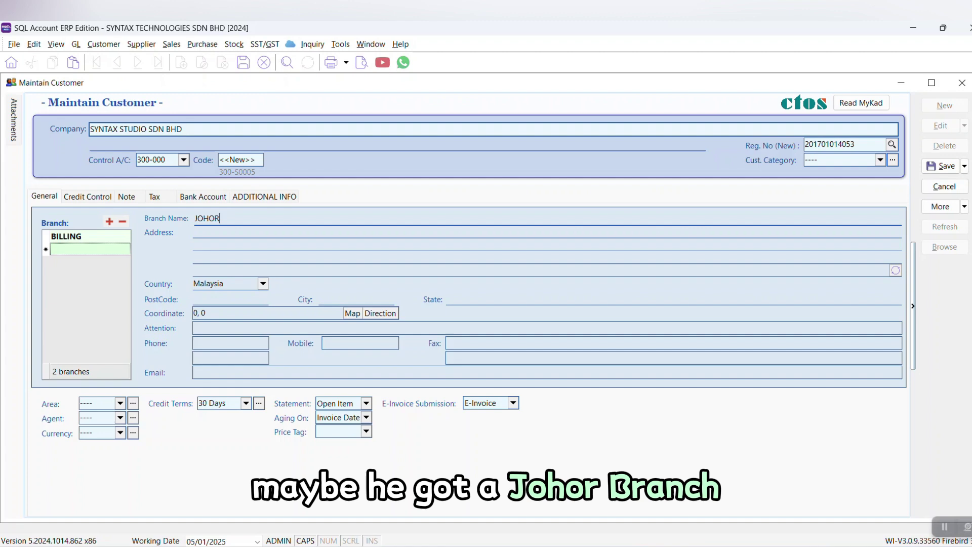
type("JOHOR BRAN")
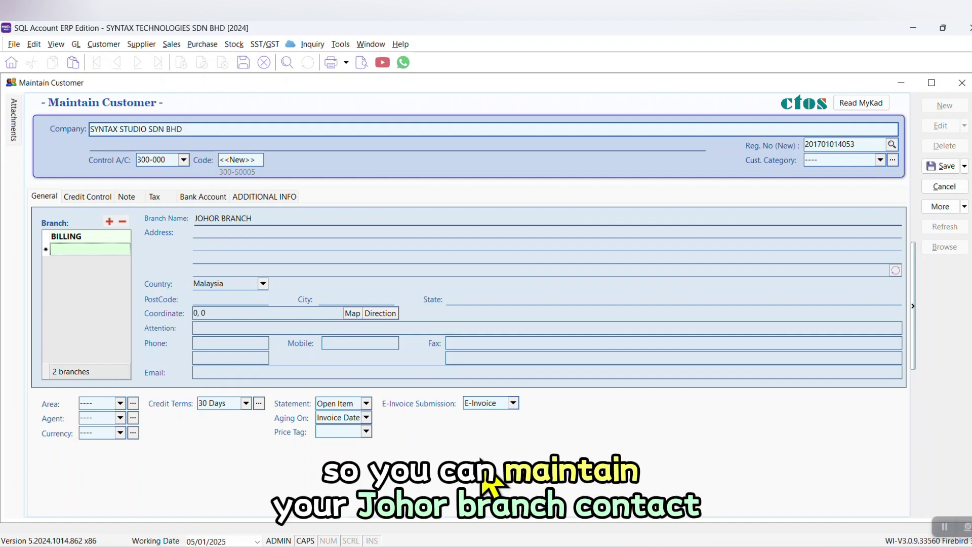
type("CH")
left_click(310, 255)
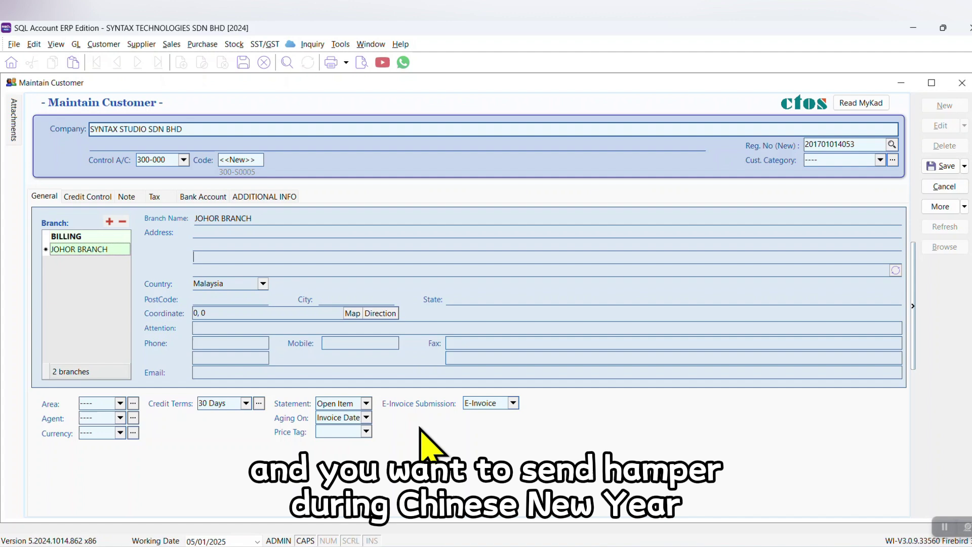
left_click(109, 221)
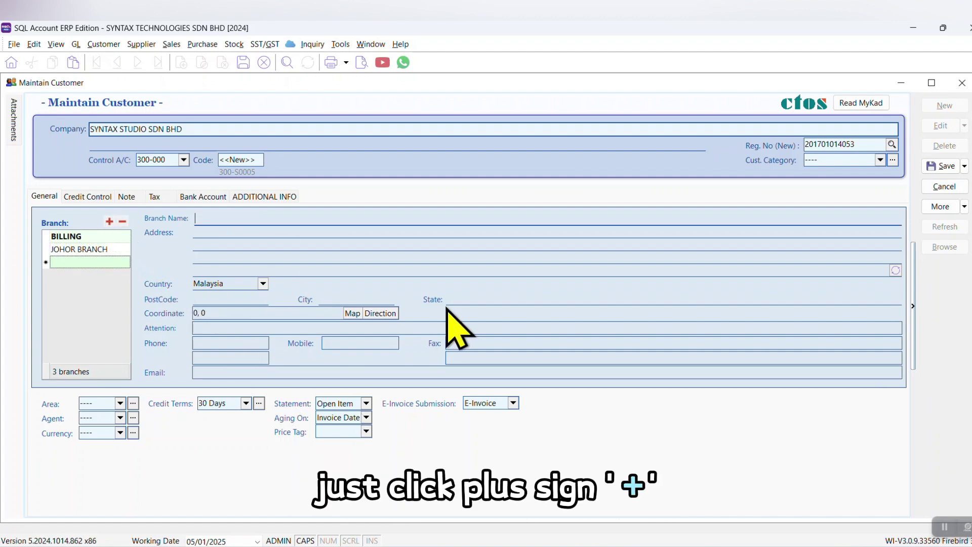
type("CEO HOU")
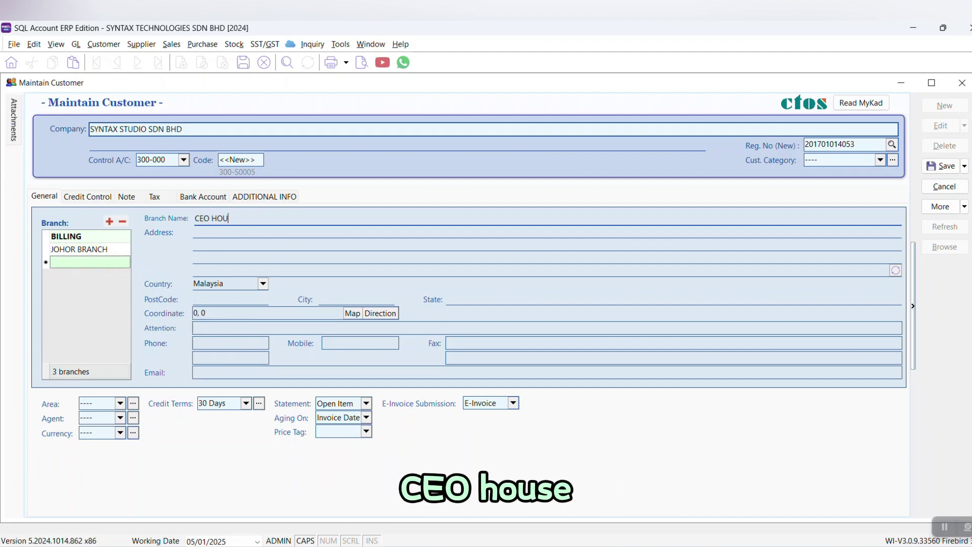
type("SE")
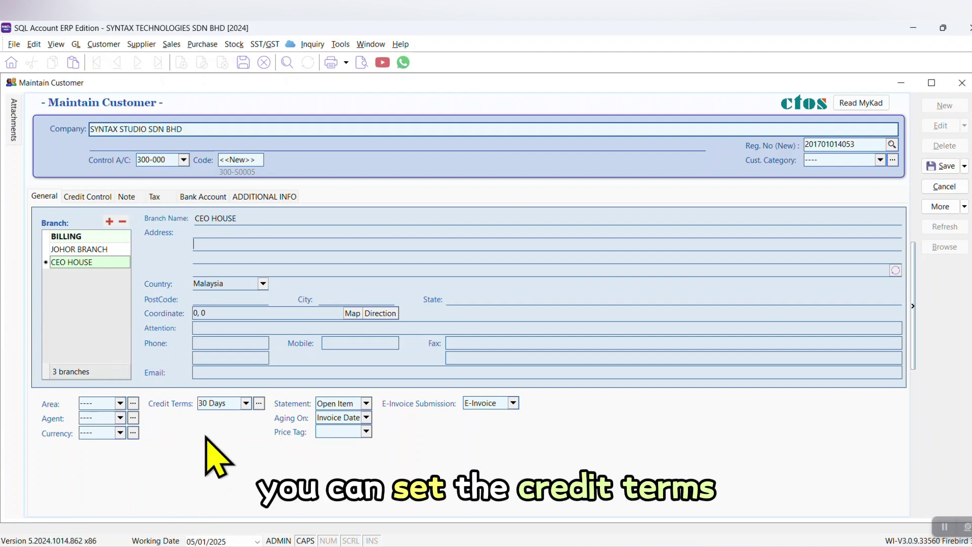
Step: From the Credit Terms list, define and save a new '90 DAYS' term with Day set to 90
left_click(246, 403)
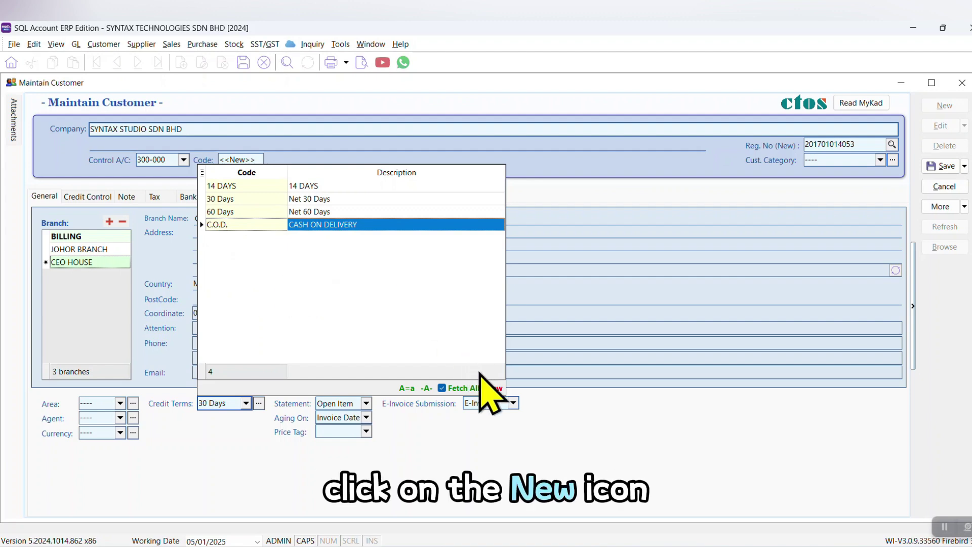
left_click(493, 389)
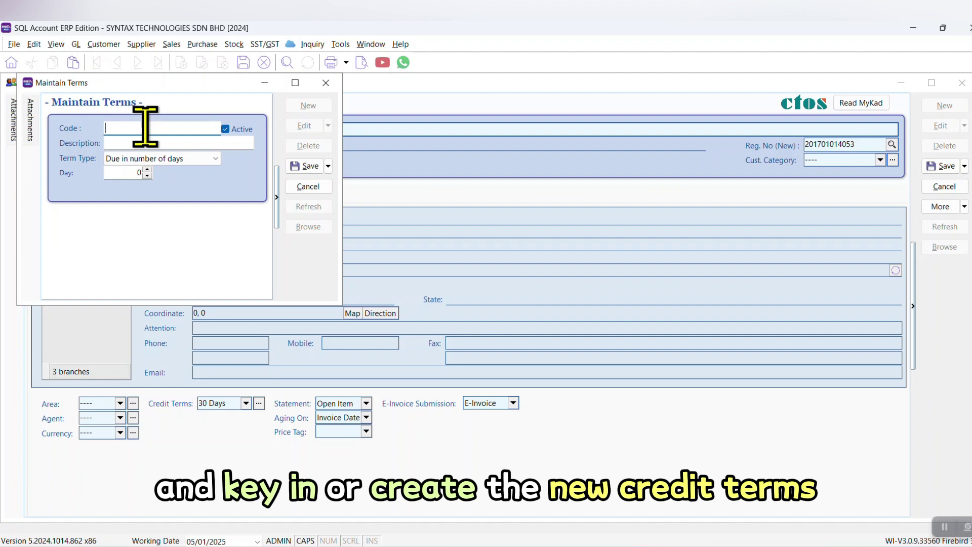
type("90 DAYS")
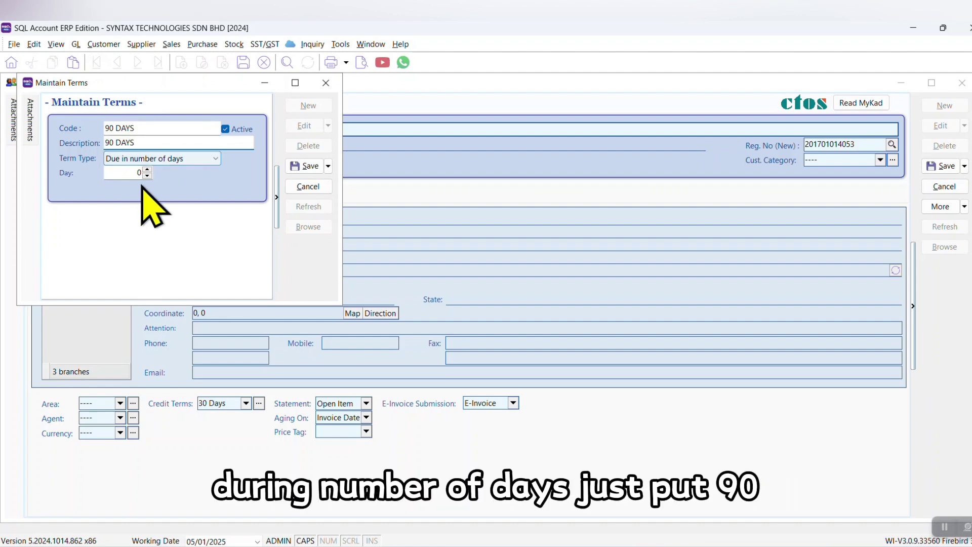
left_click(129, 172)
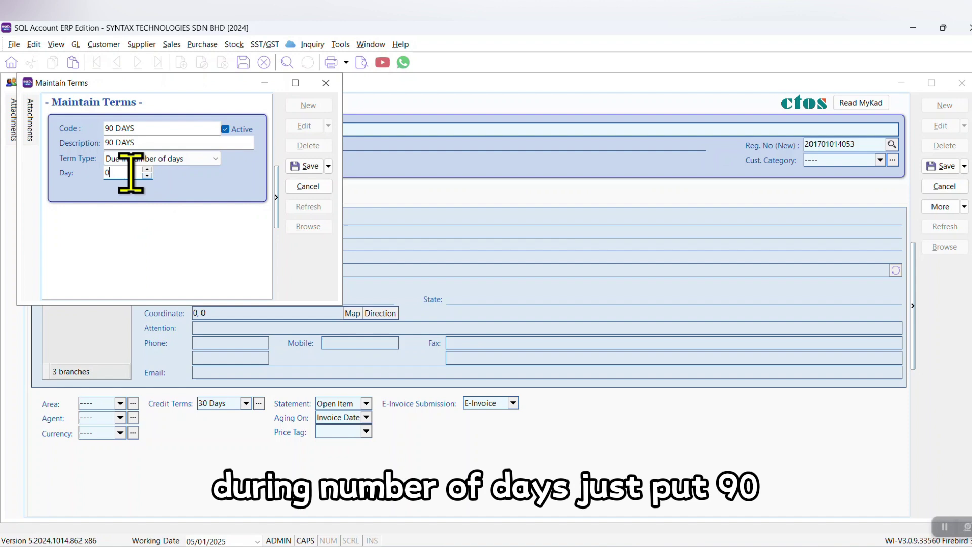
type("90")
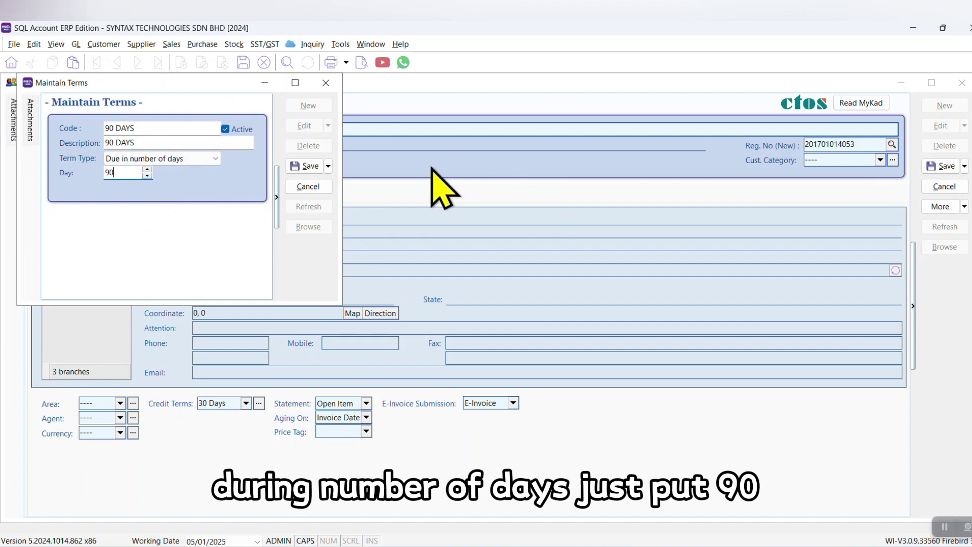
left_click(309, 165)
left_click(325, 83)
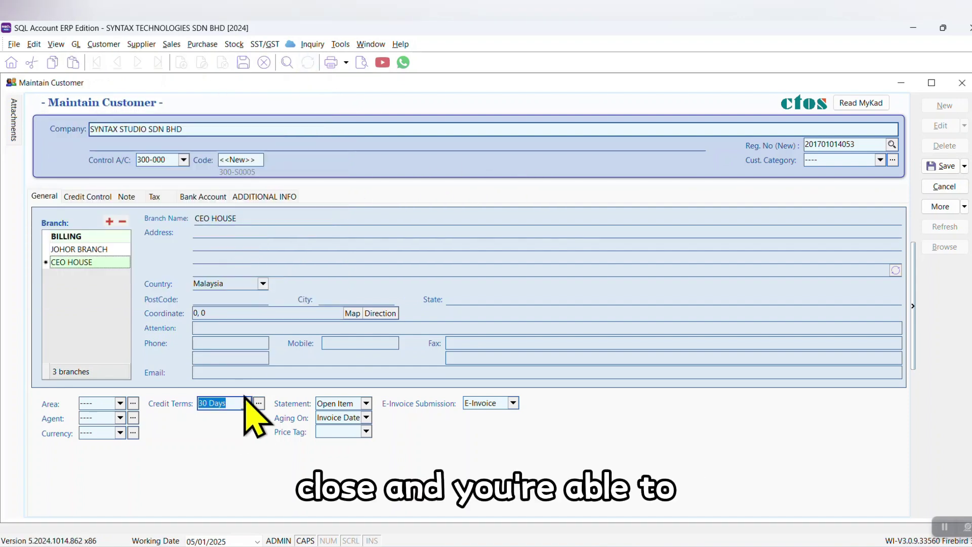
Step: Assign 90 DAYS credit terms to the customer, leaving E-Invoice Submission as E-Invoice
left_click(246, 403)
scroll(320, 268, "down", 2)
left_click(304, 225)
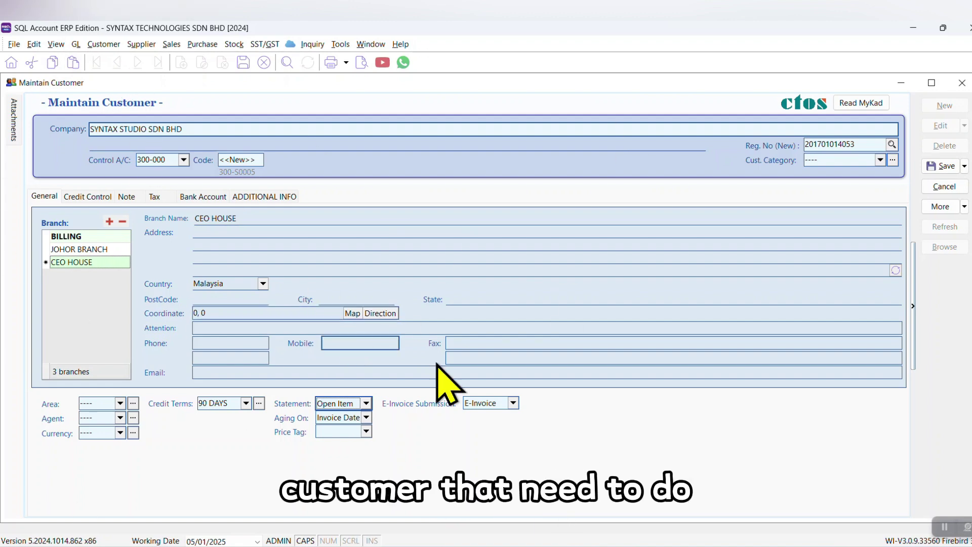
left_click(513, 403)
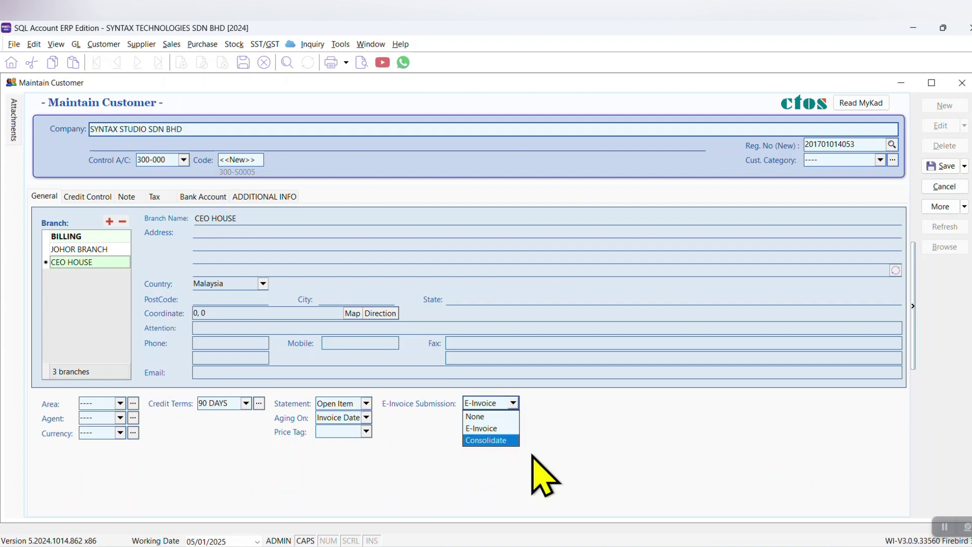
left_click(597, 446)
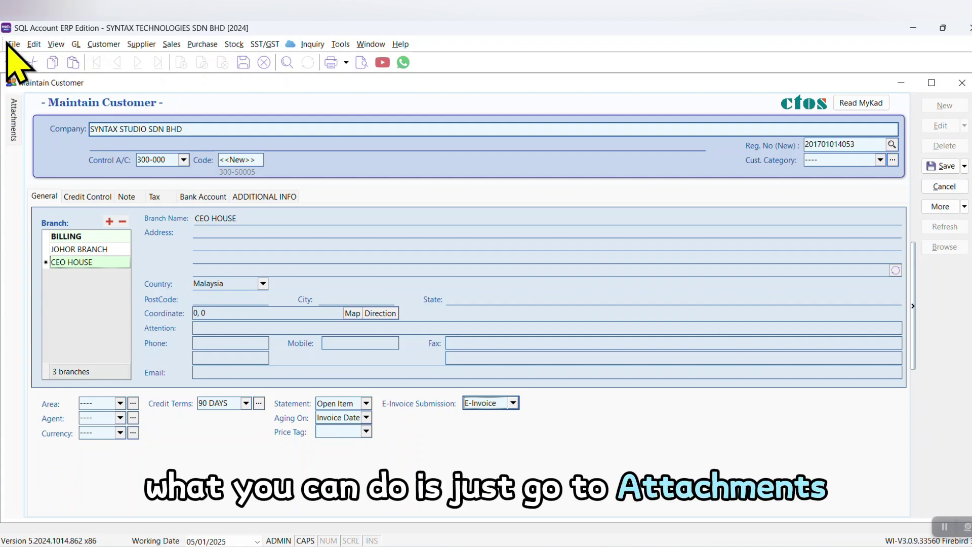
Step: Attach the Bank Statement image from drive D: and save the customer despite the duplicate-name warning
left_click(15, 132)
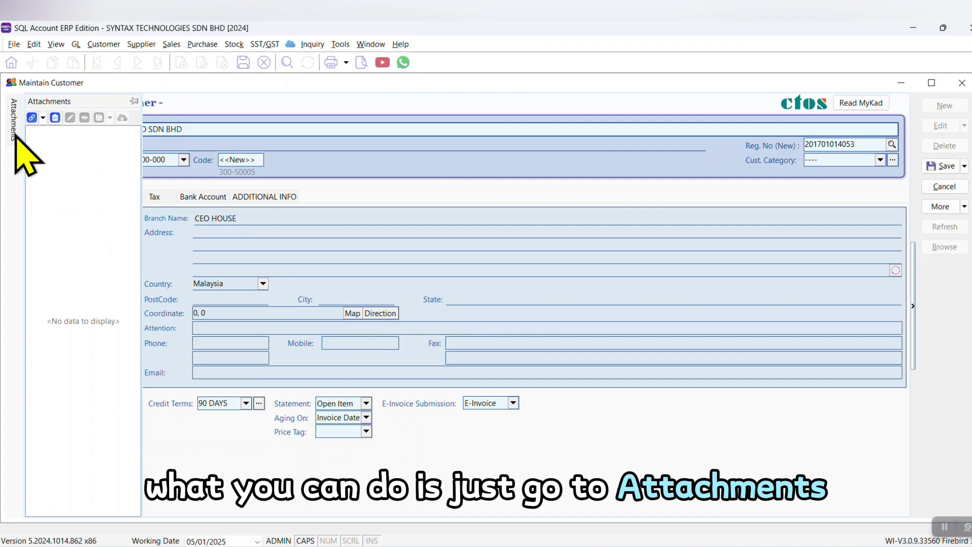
left_click(32, 118)
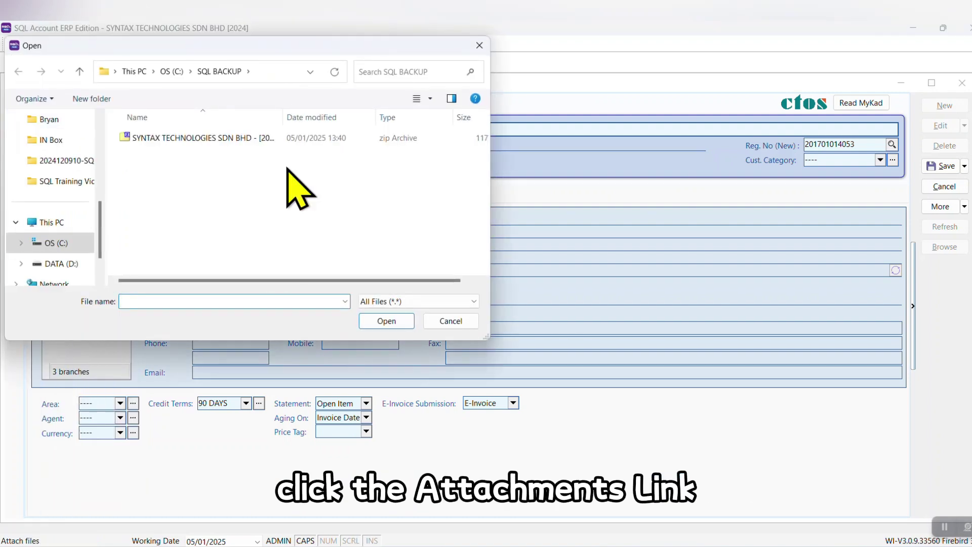
left_click(55, 263)
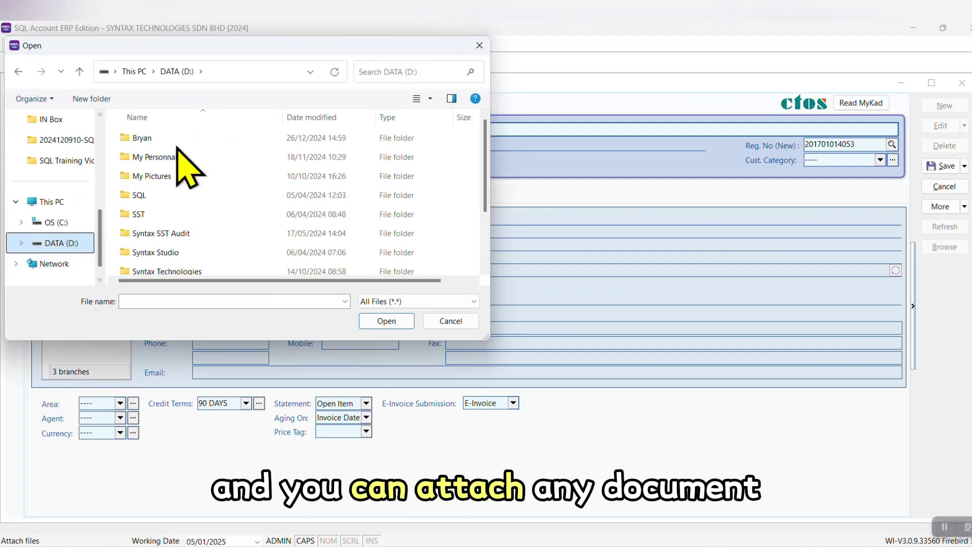
scroll(223, 182, "down", 2)
scroll(228, 193, "up", 2)
double_click(182, 136)
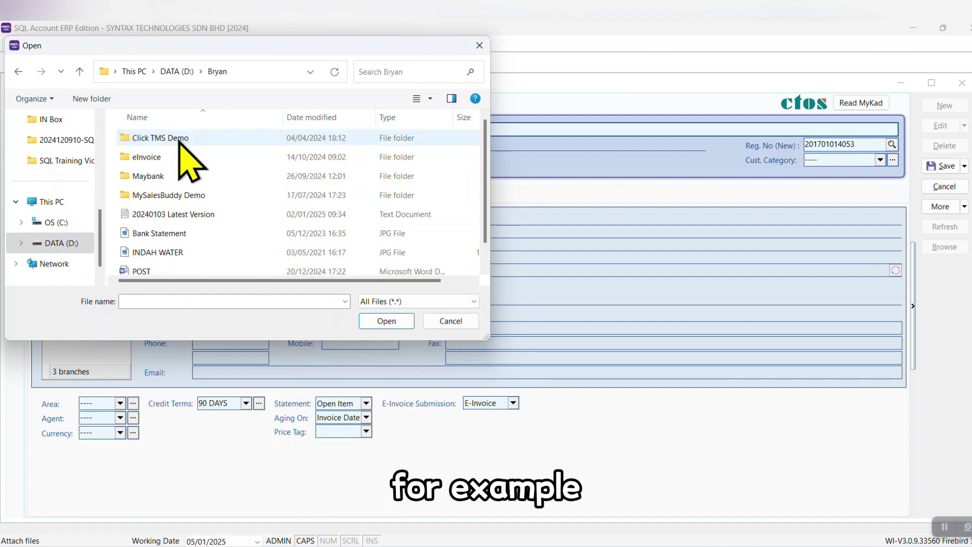
double_click(185, 233)
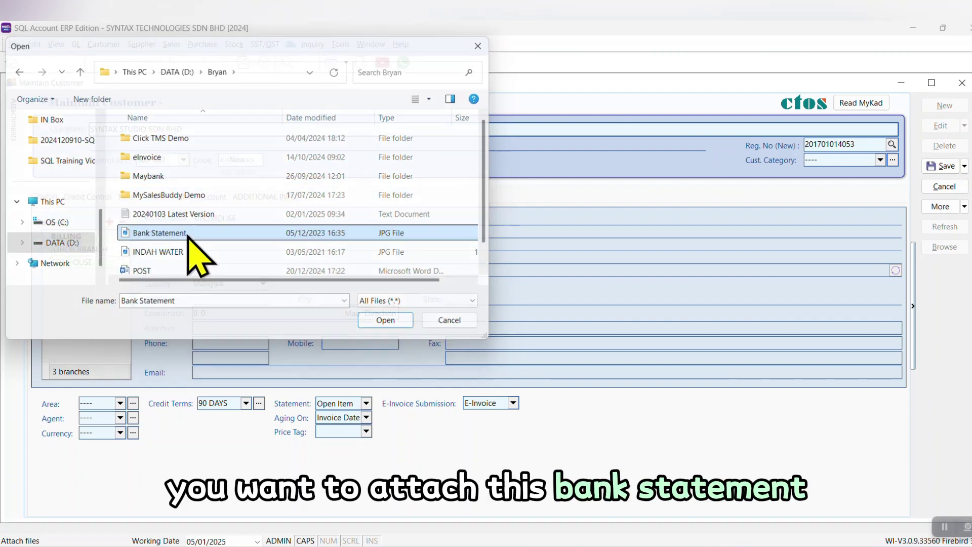
left_click(940, 166)
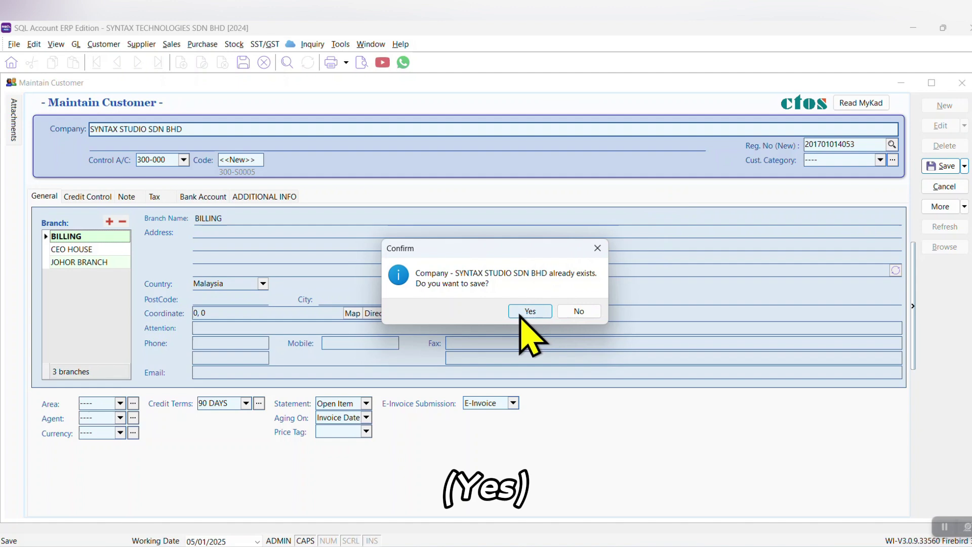
left_click(528, 311)
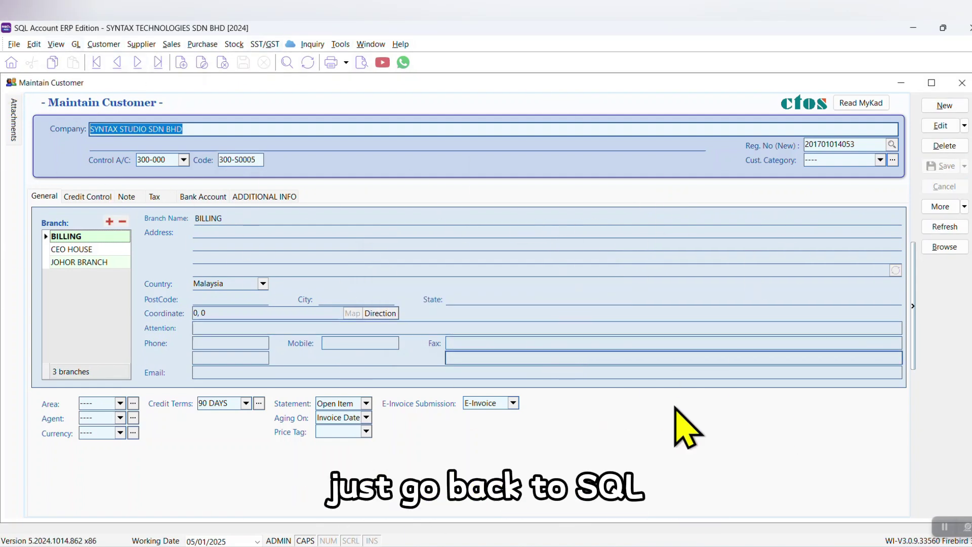
left_click(15, 124)
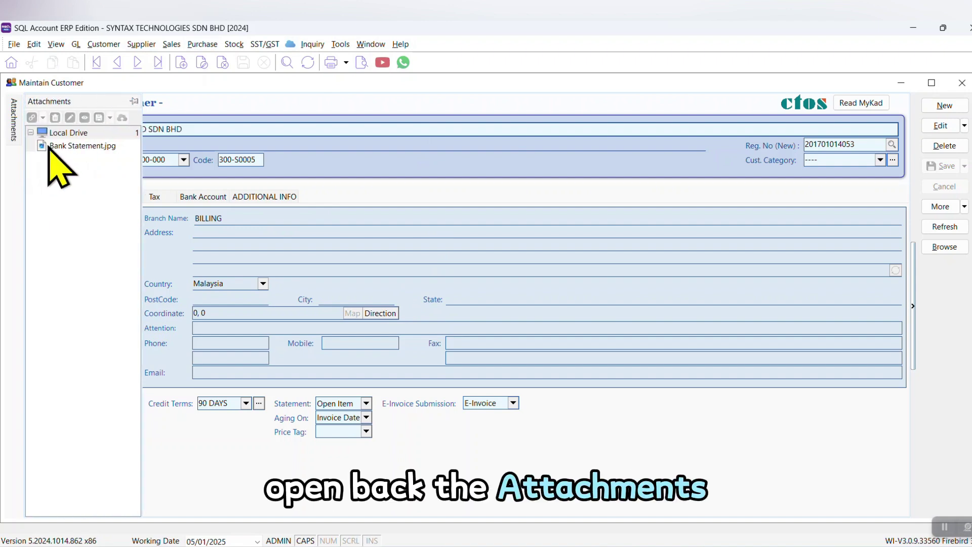
double_click(54, 148)
left_click(477, 165)
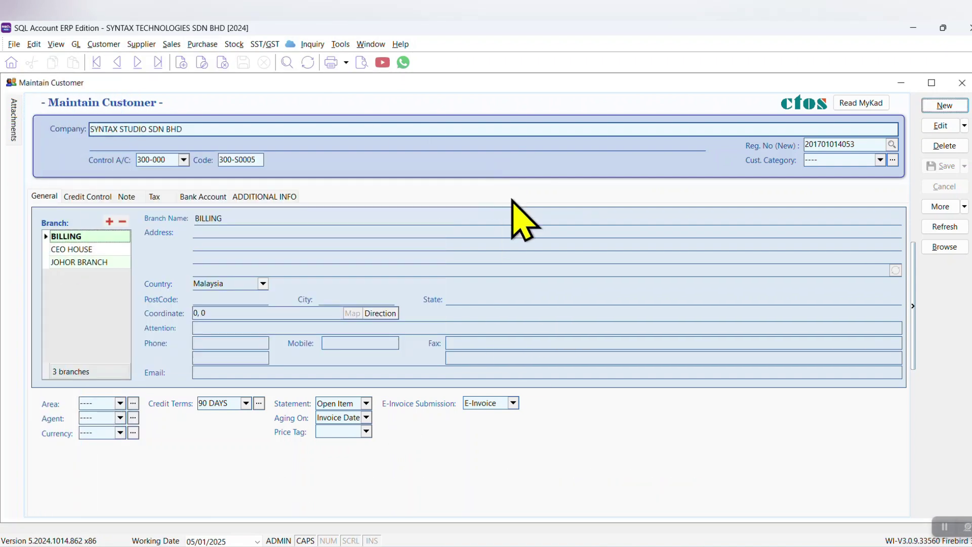
mouse_move(13, 145)
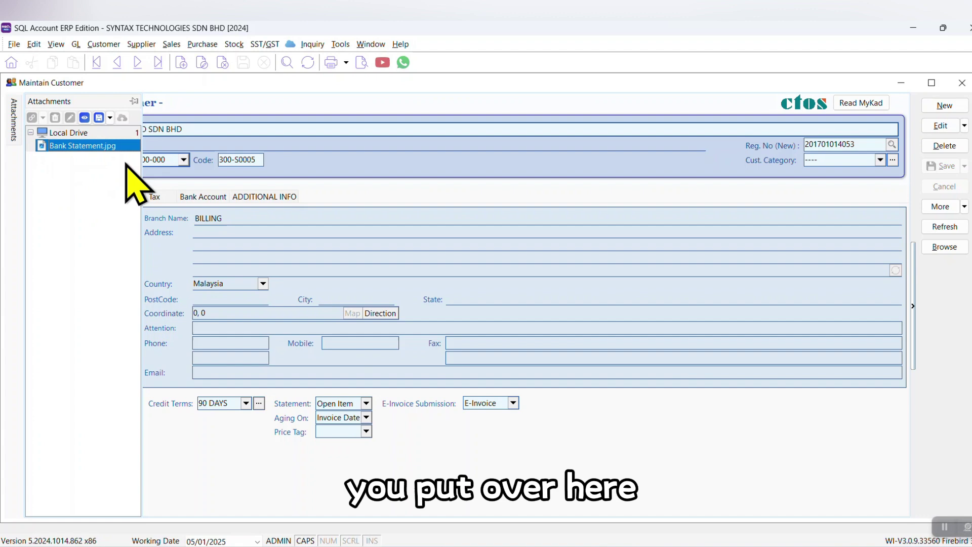
left_click(399, 232)
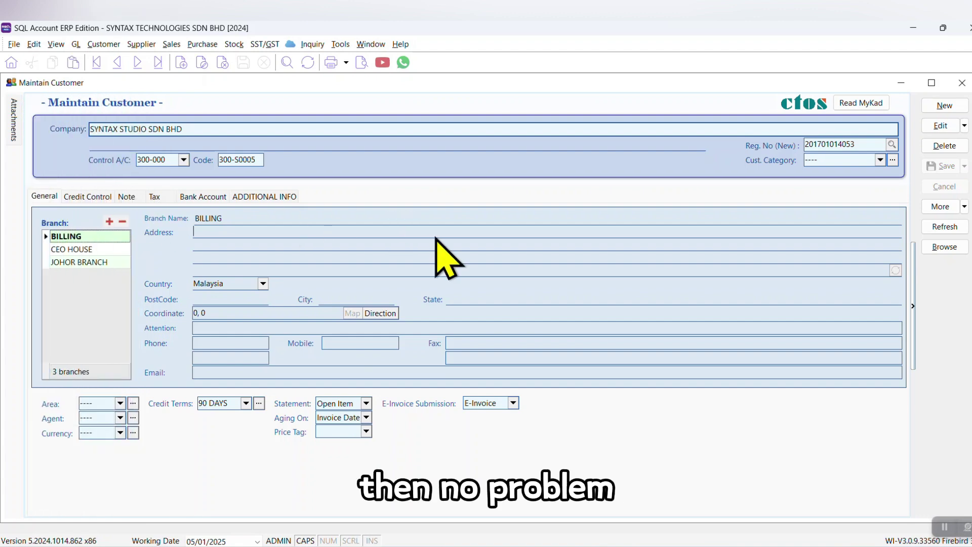